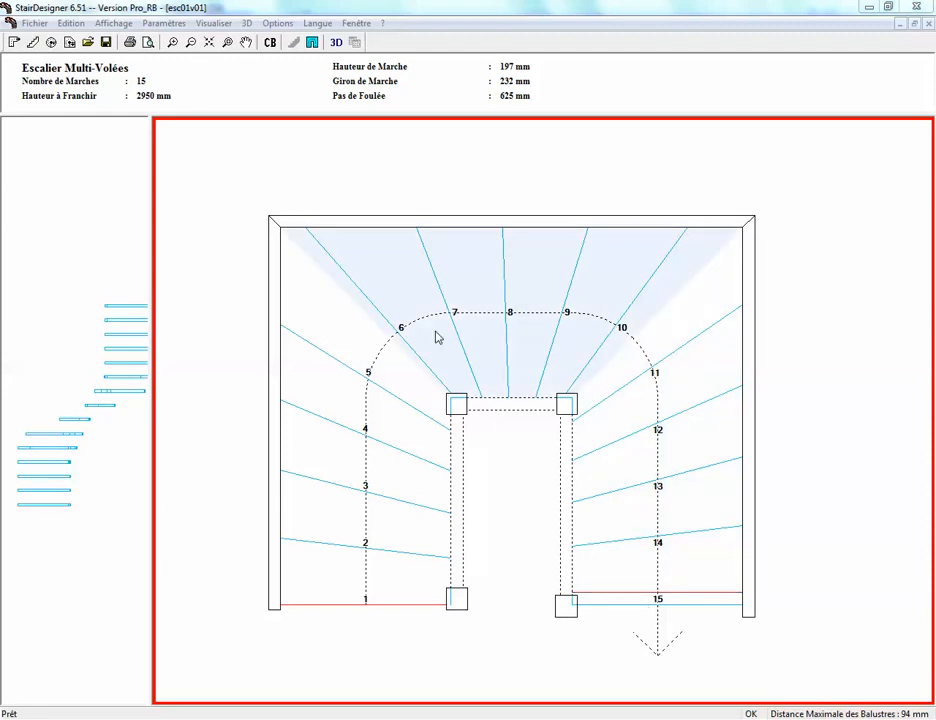
- Set the width of flight 1 to 1100 mm in the stairwell parameters
click(312, 42)
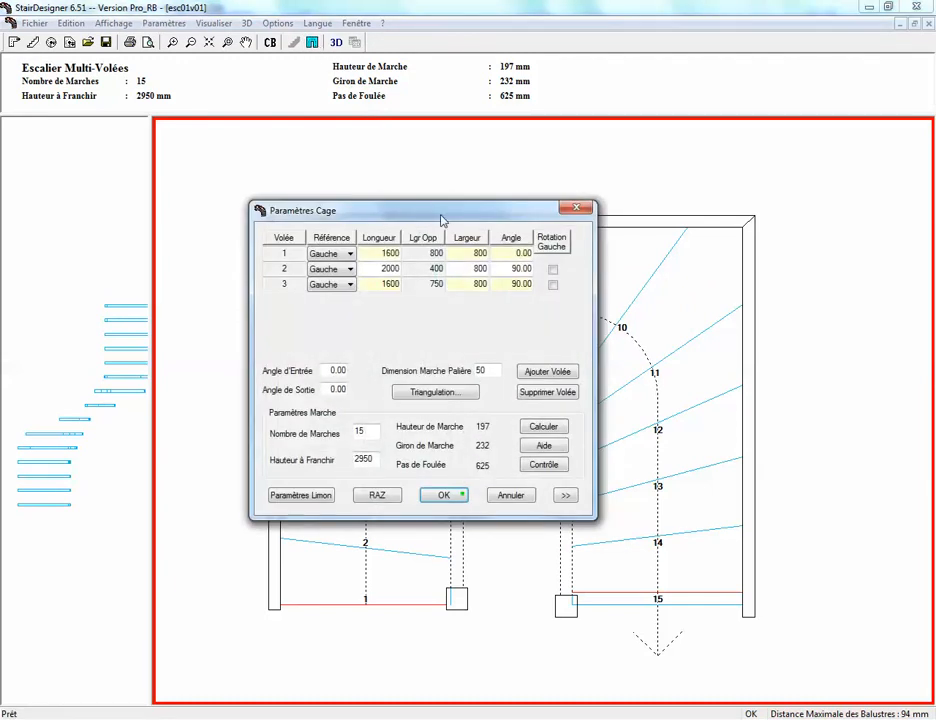
drag(471, 209, 738, 134)
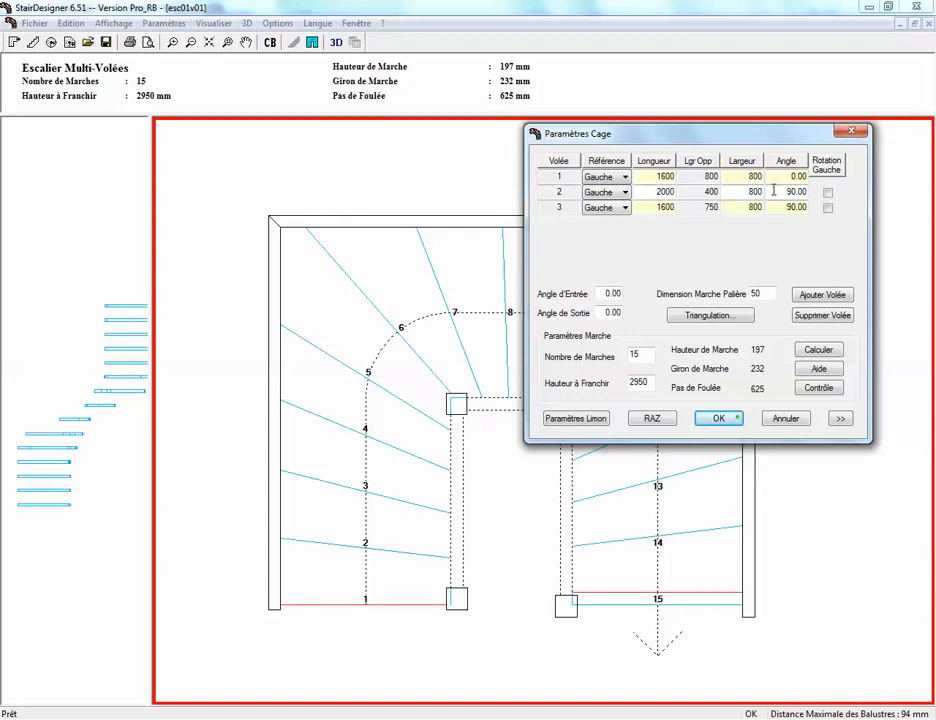
click(737, 177)
text(110)
key(Return)
text(0)
click(719, 419)
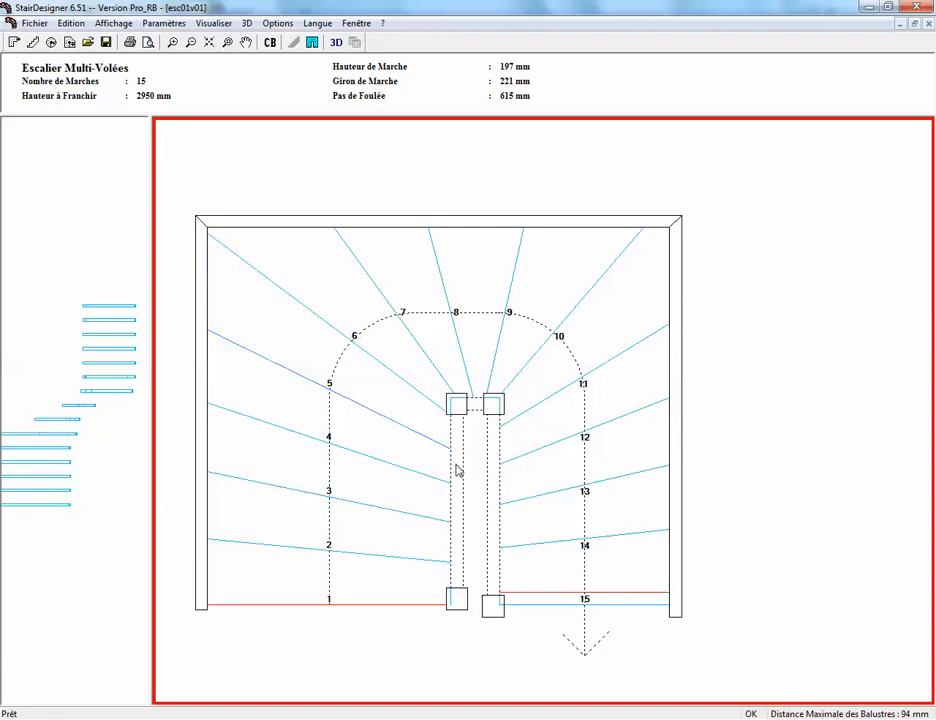
- Inspect the staircase with the widened first flight in 3D and return to the plan
click(336, 42)
drag(407, 476, 612, 593)
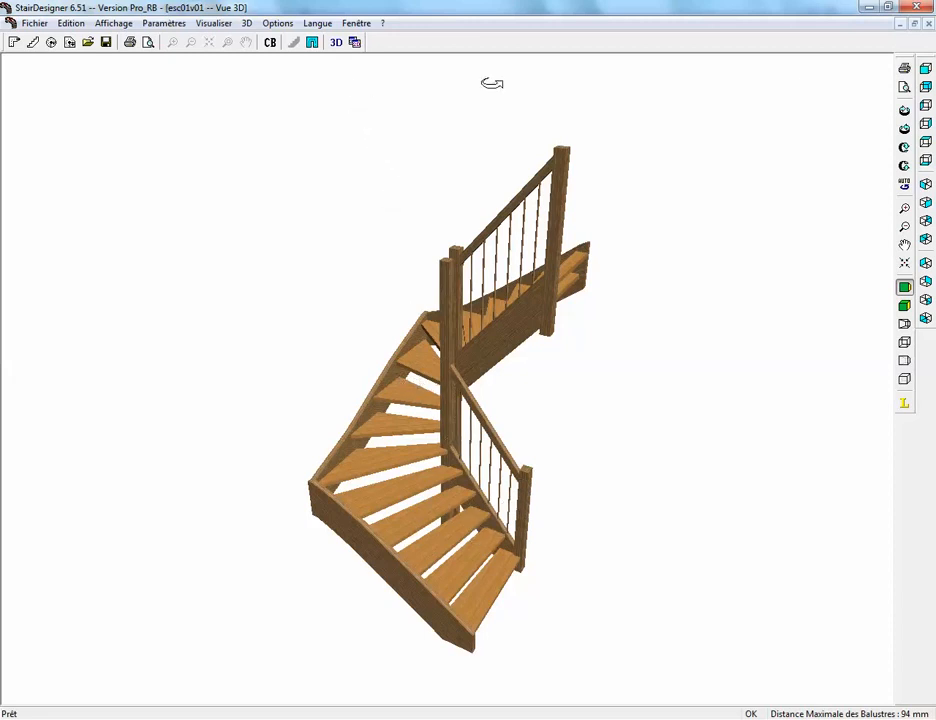
click(928, 24)
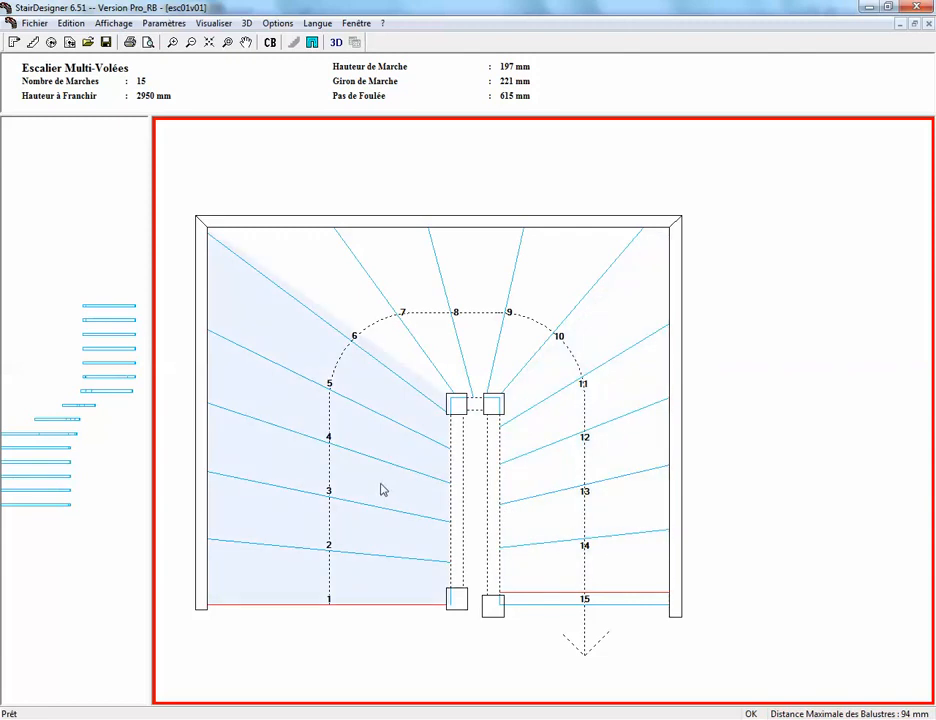
- Fix the distance between the walking line and the inner stringer of flight 1 at 350 mm
right_click(382, 490)
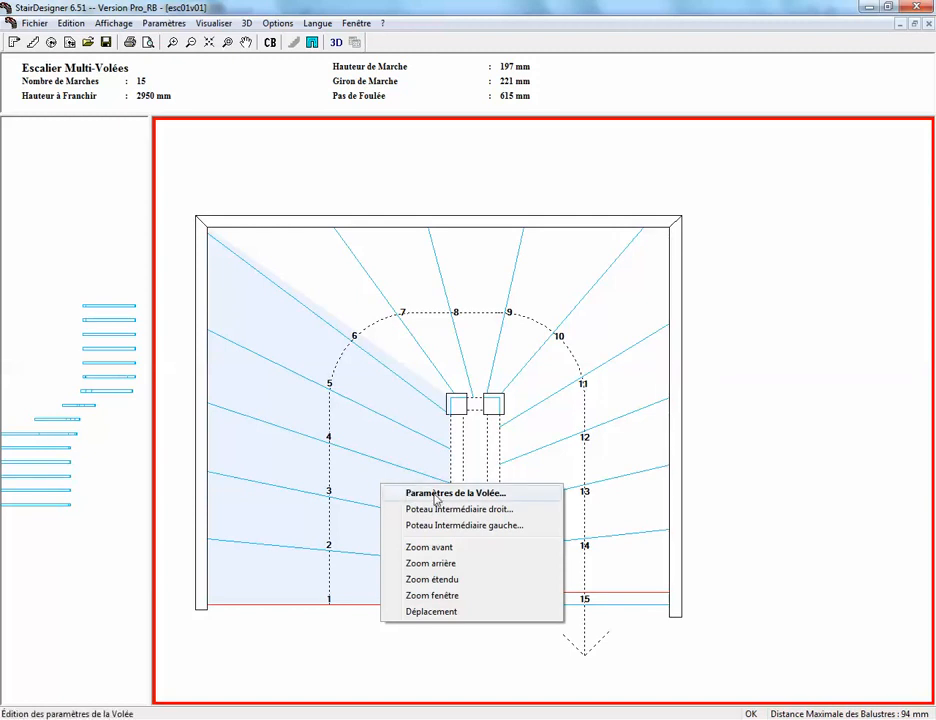
click(435, 496)
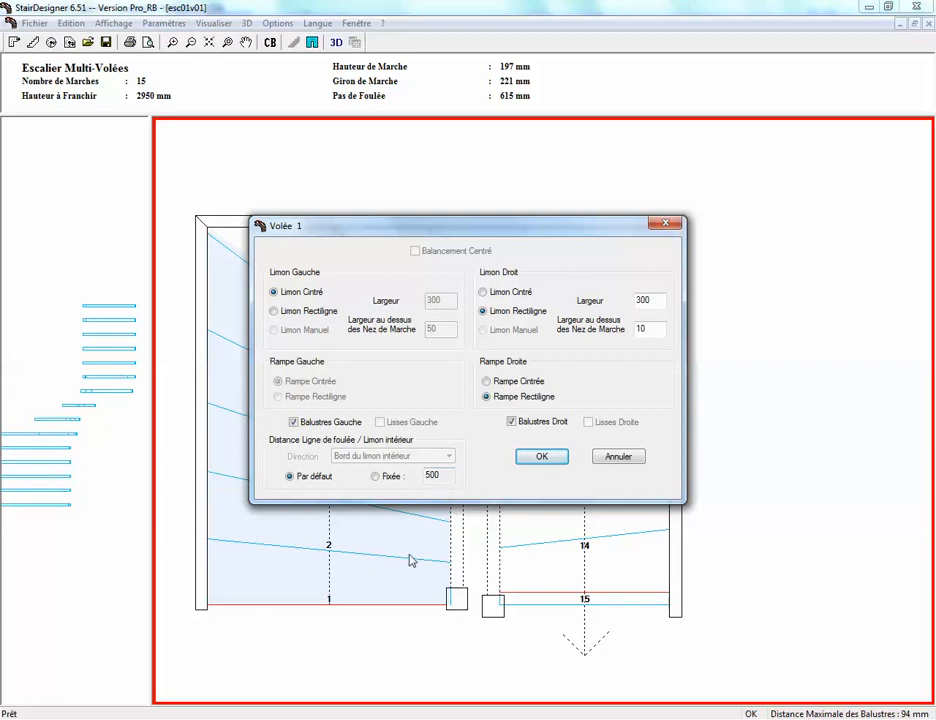
click(376, 477)
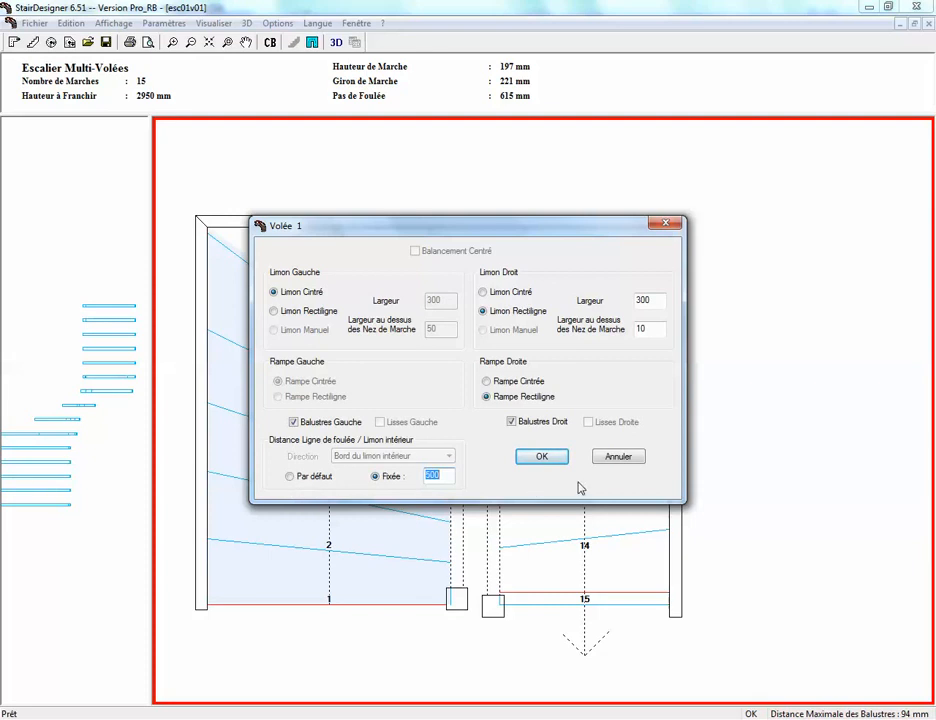
text(350)
click(553, 458)
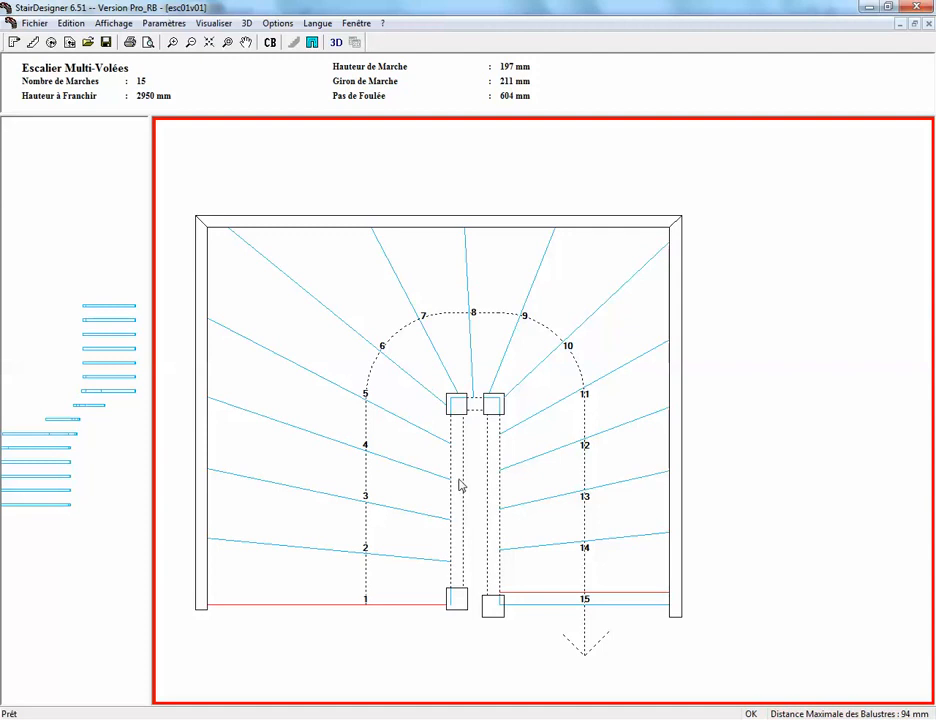
- Examine the stairs in 3D with the fixed walking line distance and go back to the plan
click(336, 42)
drag(346, 502, 366, 438)
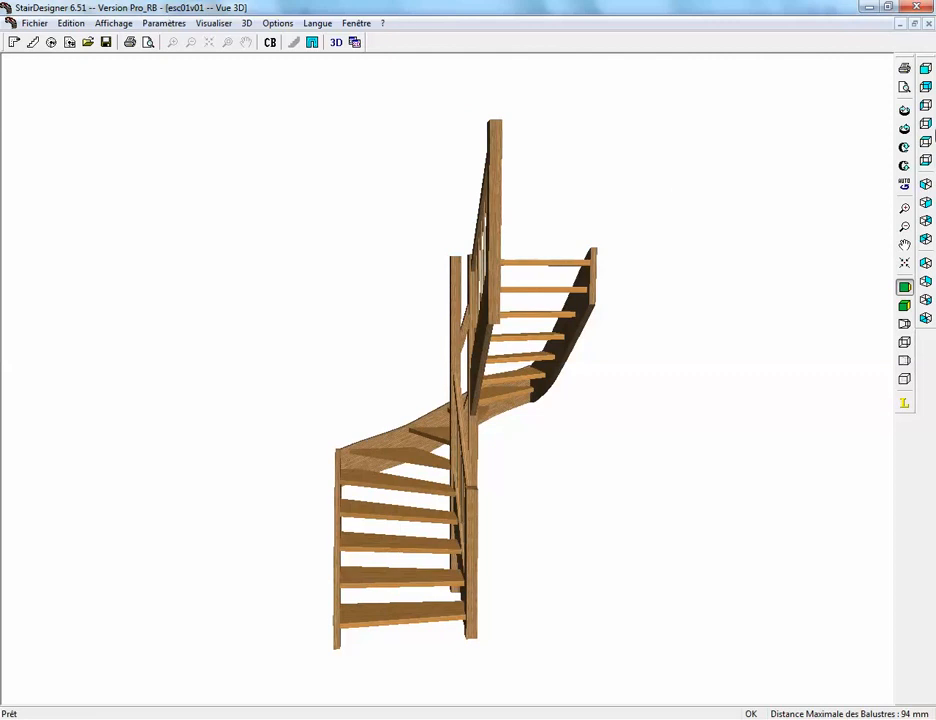
click(927, 24)
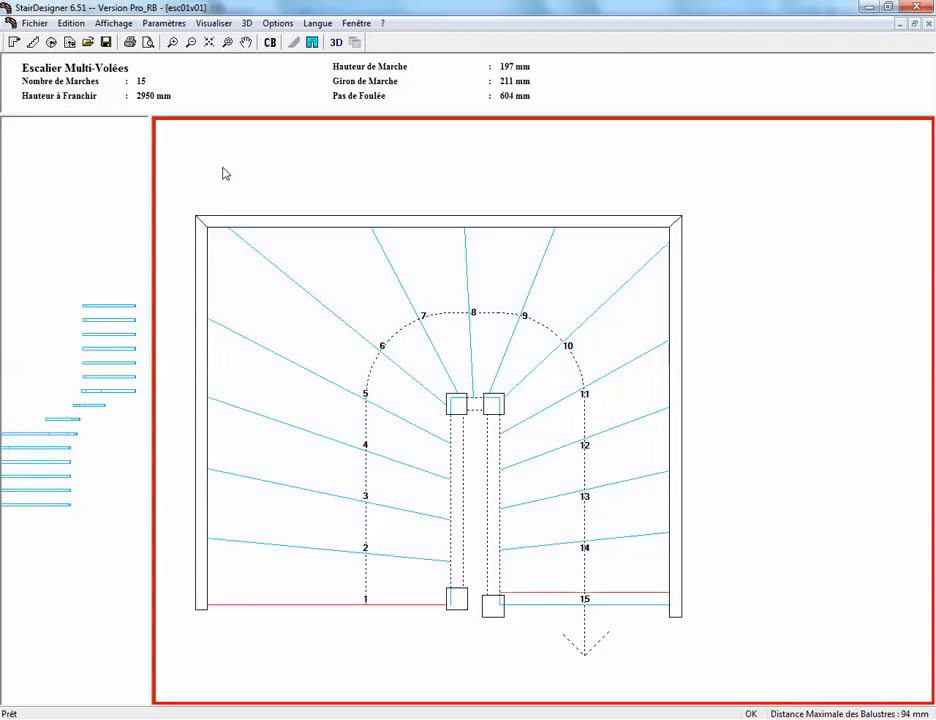
- Start the headroom check (Contrôle d'échappée) and set the stairwell opening's length to 1550 mm
click(216, 27)
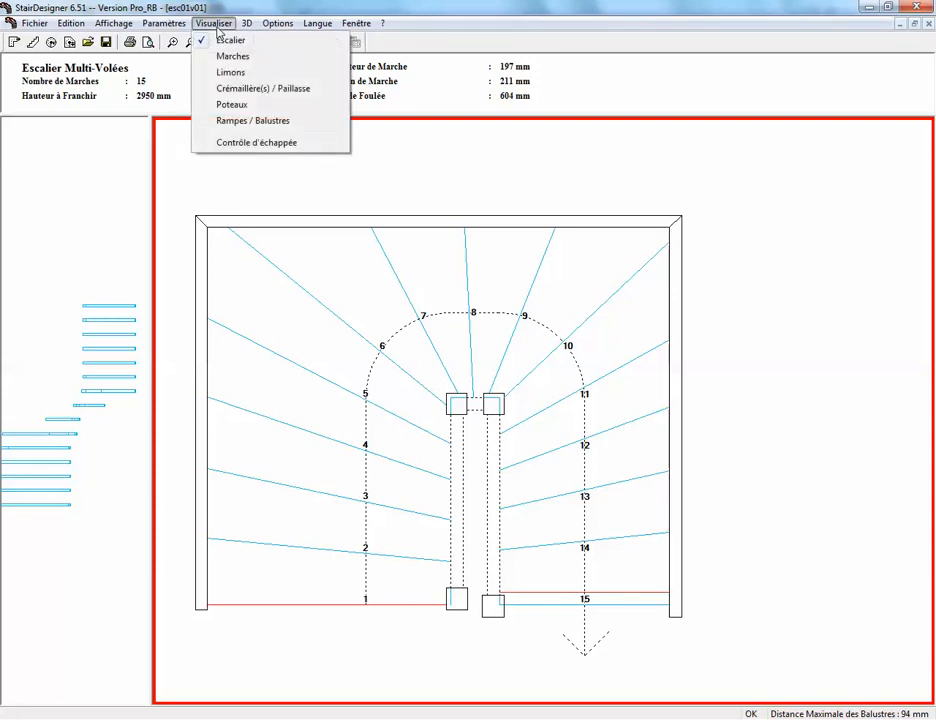
click(257, 144)
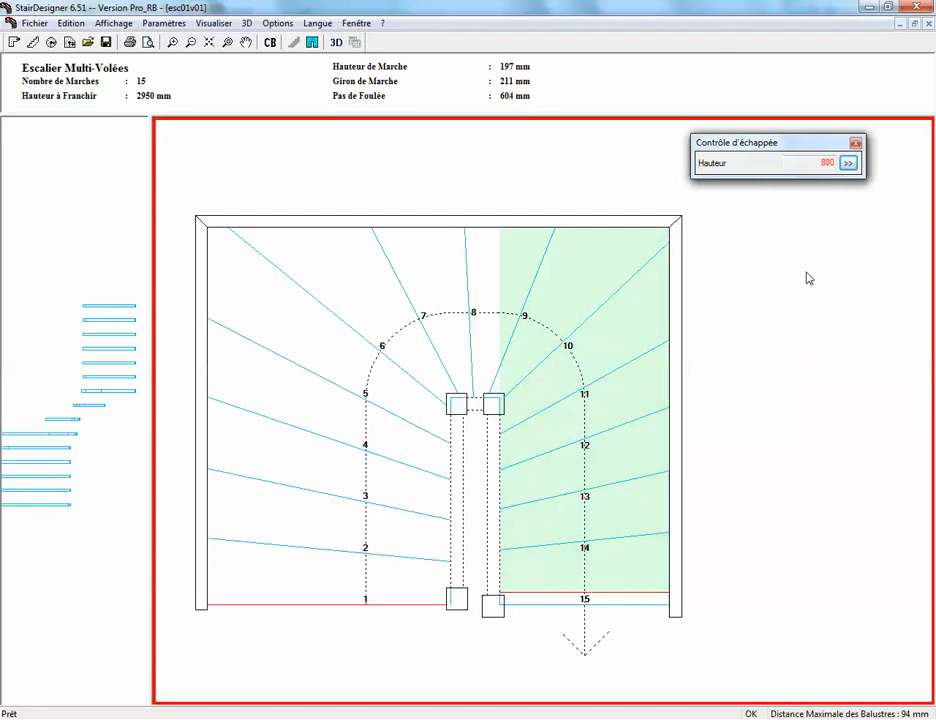
click(848, 163)
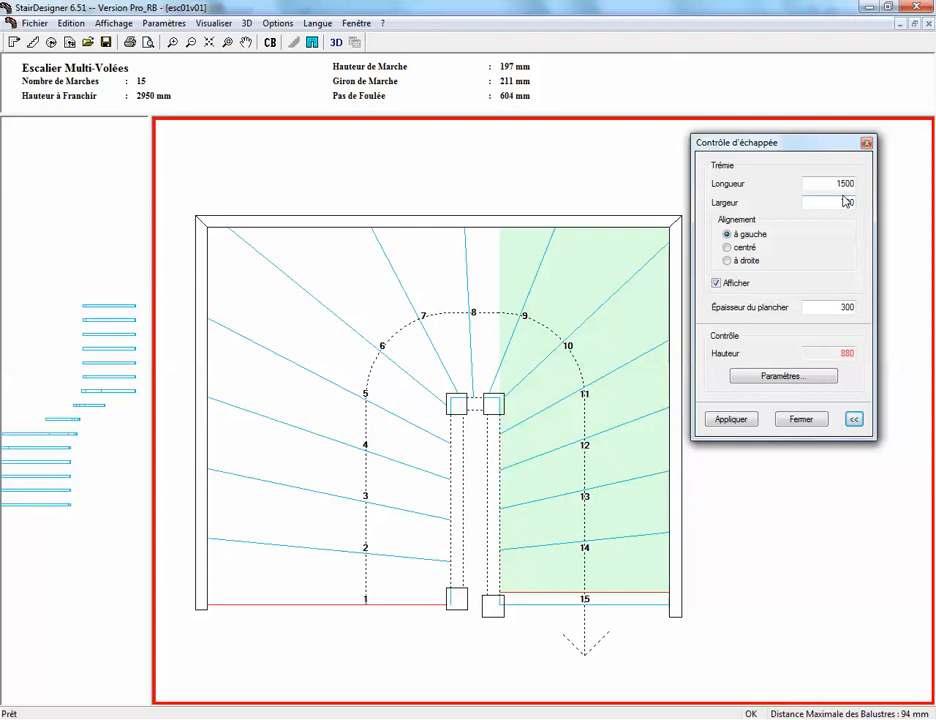
drag(835, 184, 865, 188)
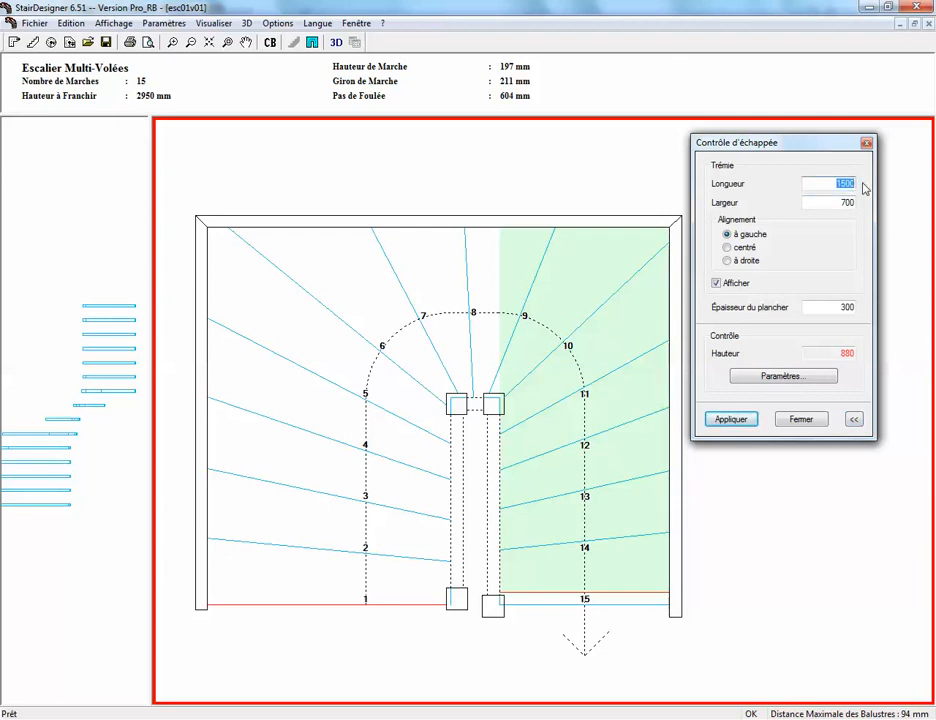
text(15)
key(Return)
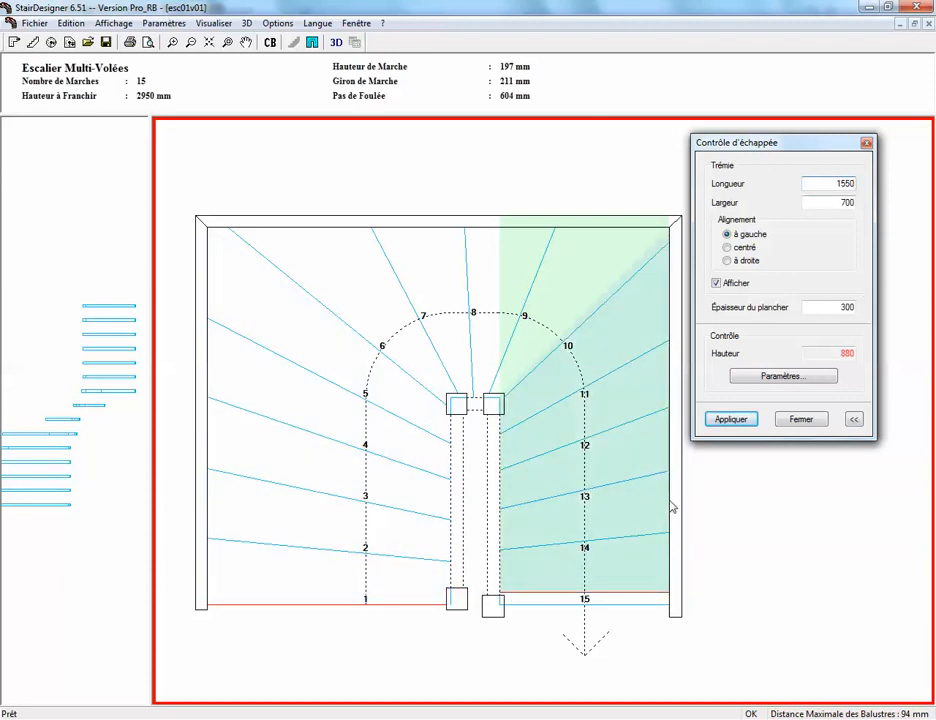
- Consult the stairwell parameters and set the opening's width to 2000 mm in the headroom check
double_click(856, 204)
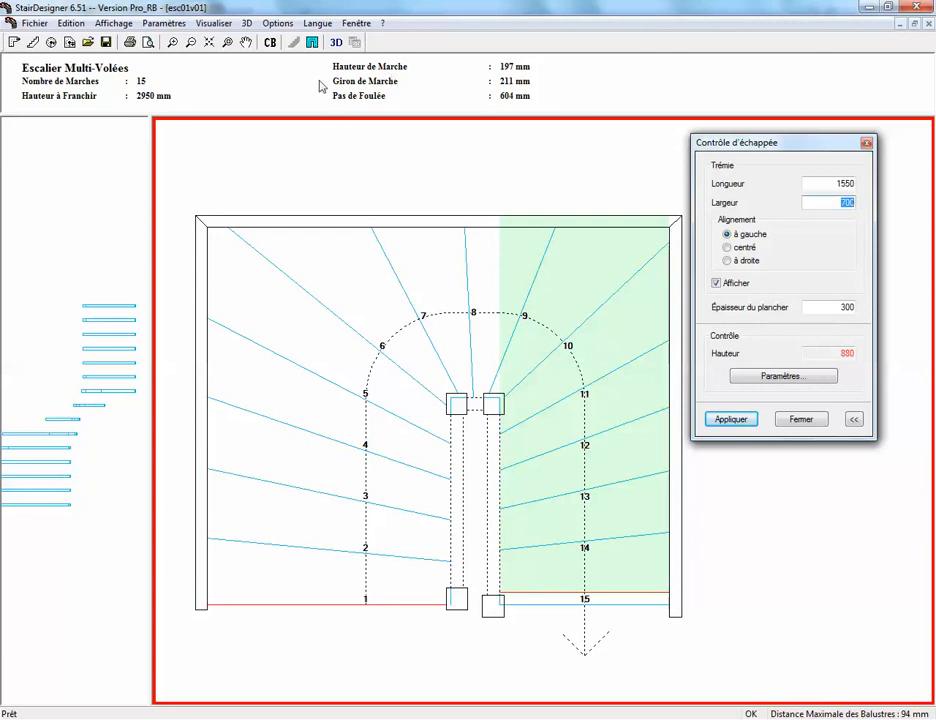
click(315, 43)
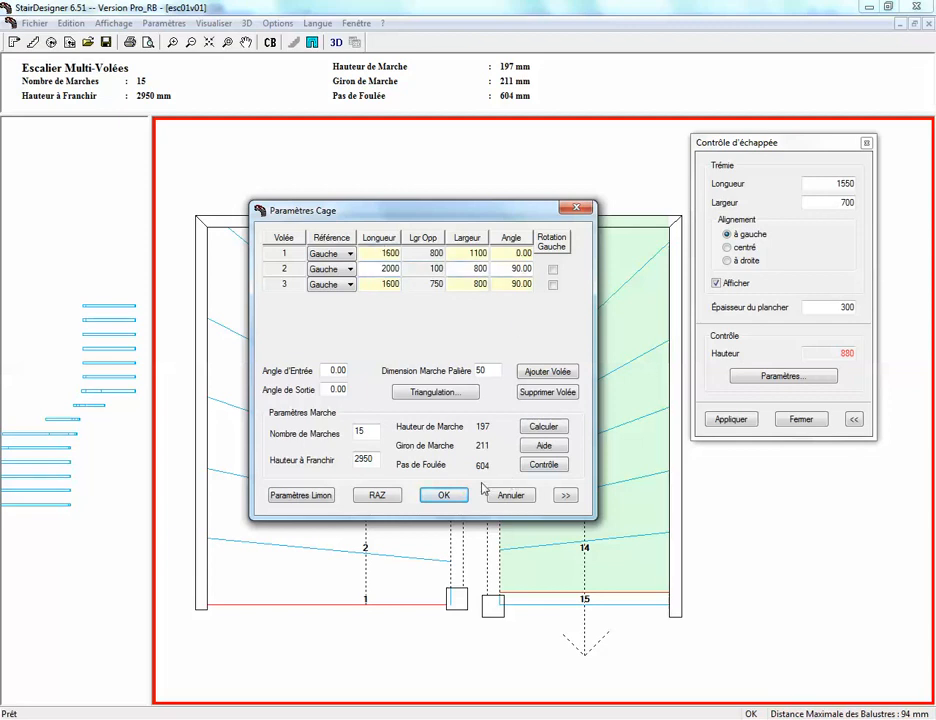
click(444, 494)
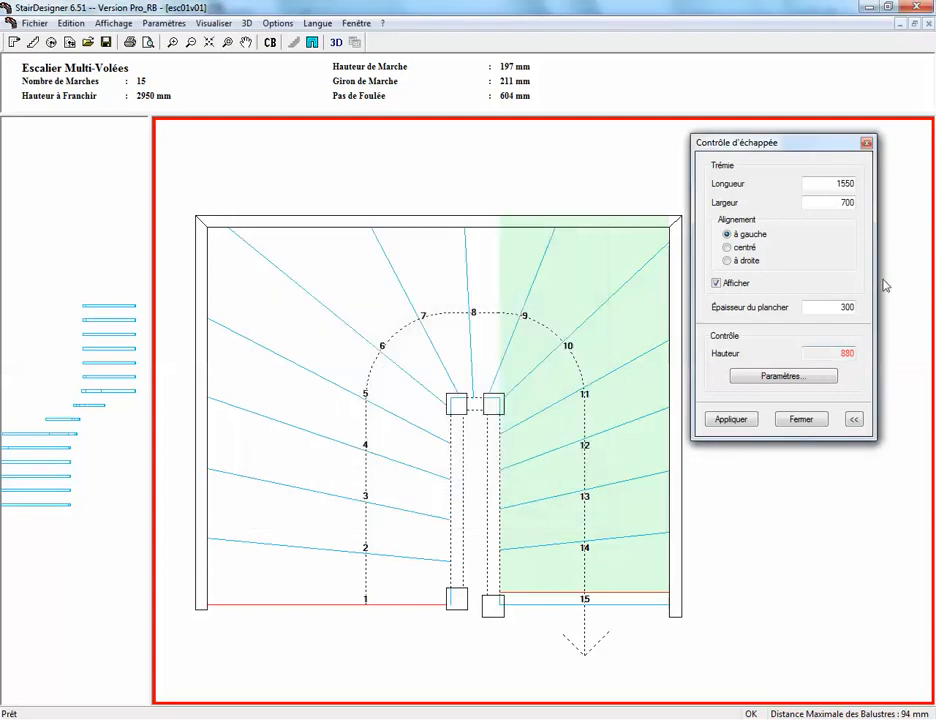
double_click(846, 202)
text(2000)
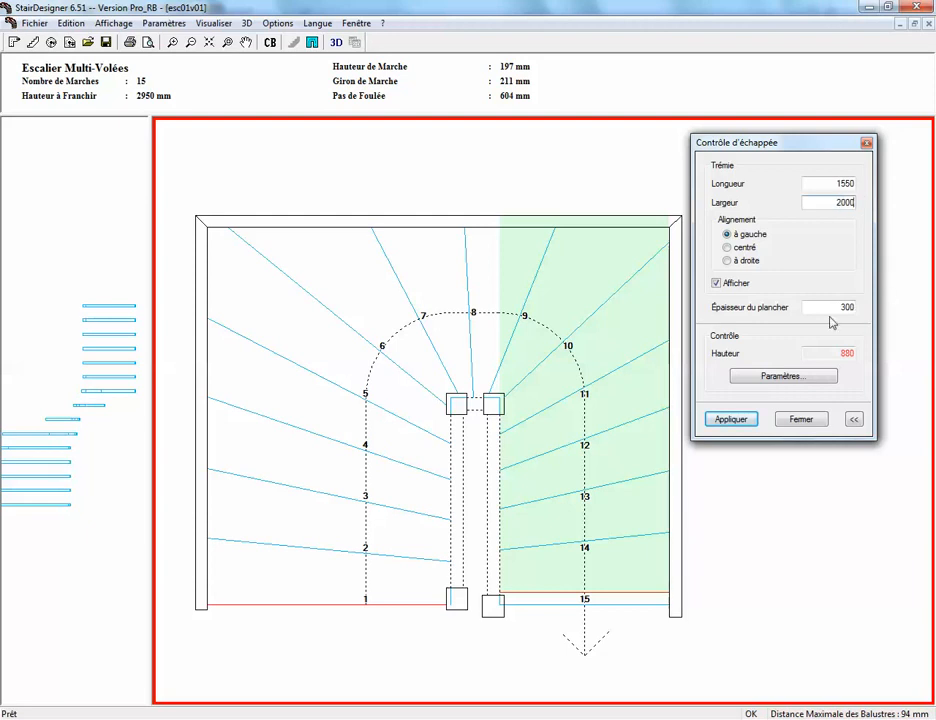
click(750, 421)
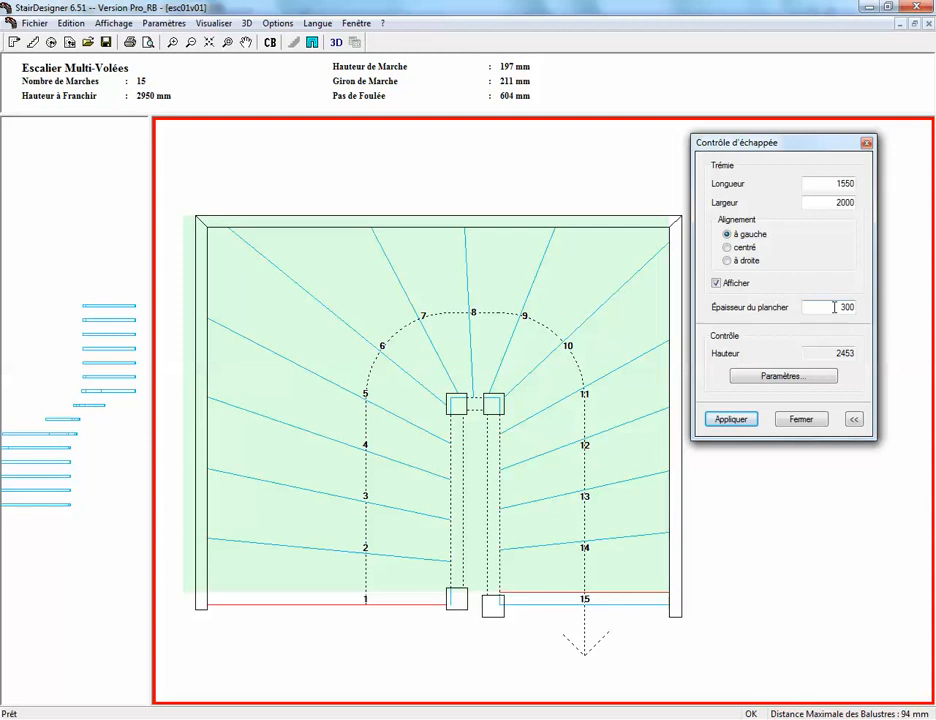
- Try a floor thickness of 250 mm and review the headroom check's minimum height and tolerance settings
drag(834, 307, 873, 314)
text(250)
click(783, 376)
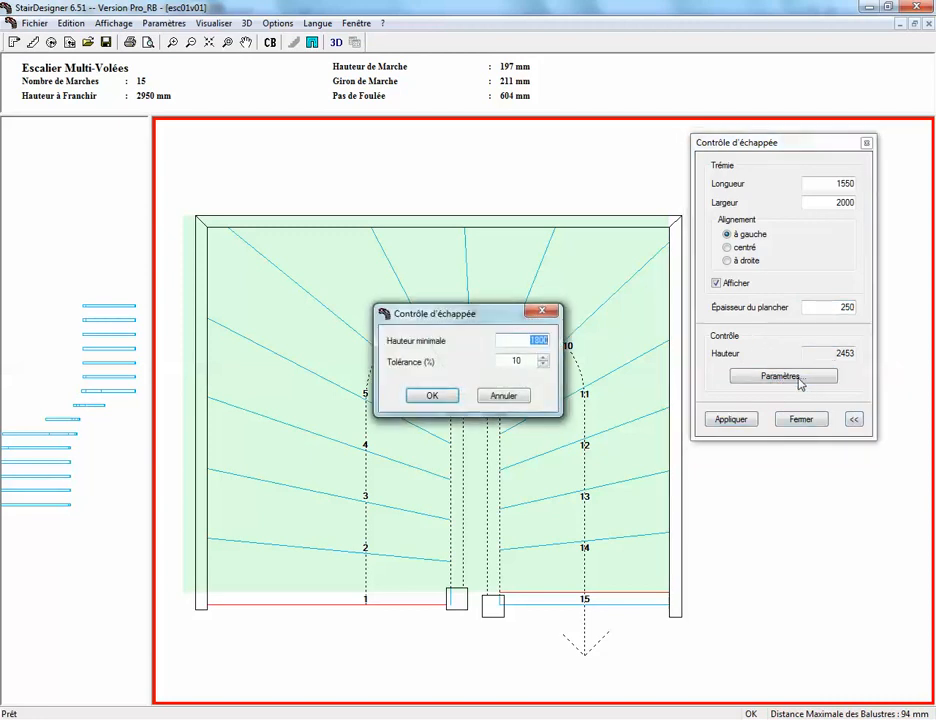
drag(491, 316, 520, 150)
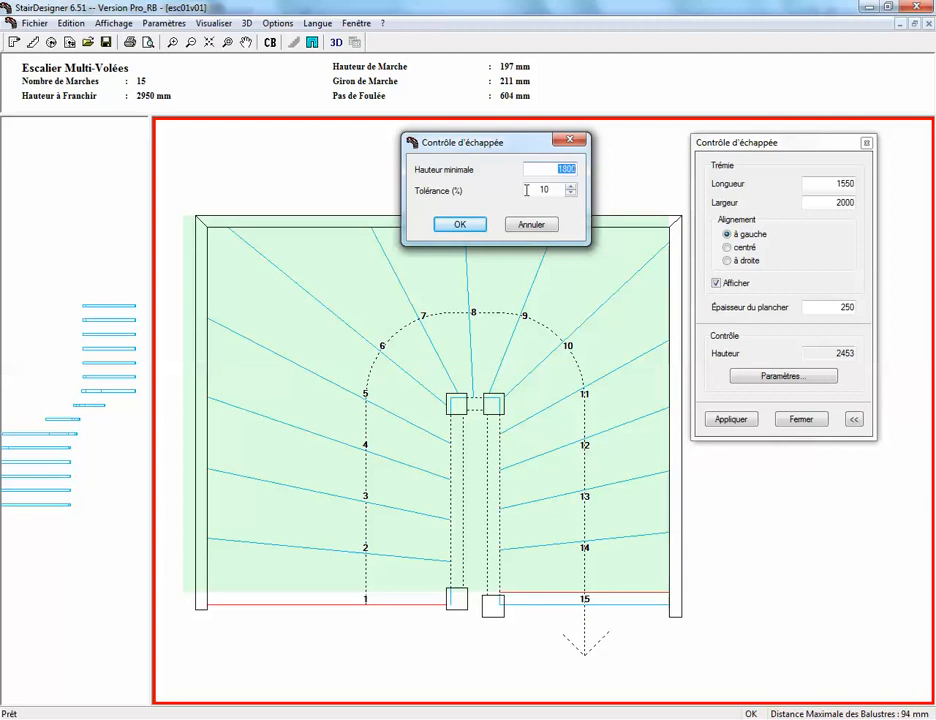
click(458, 226)
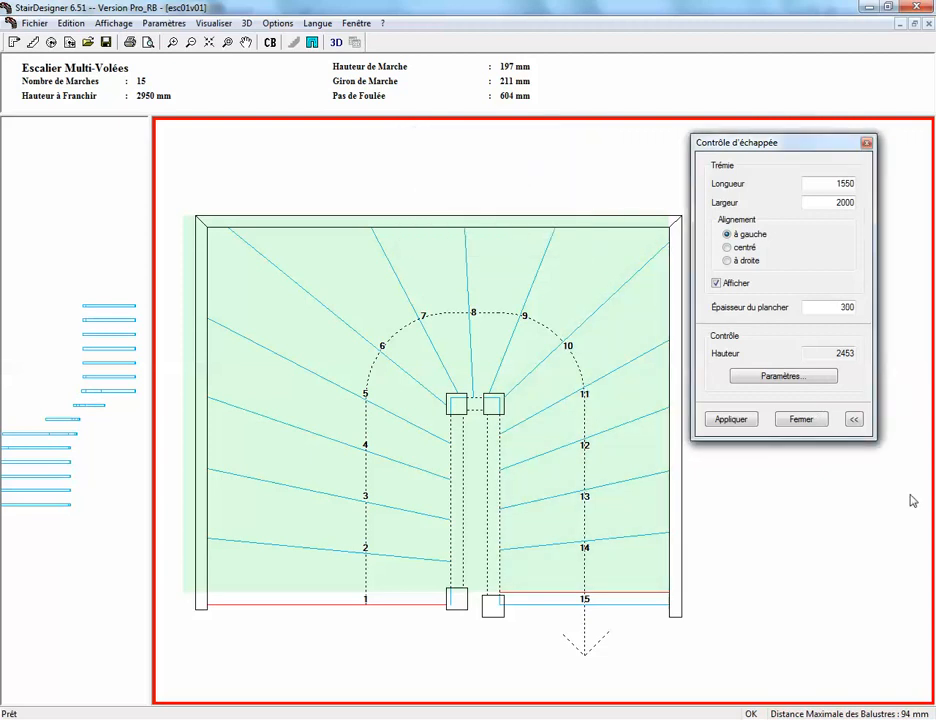
- Set the floor thickness to 250 mm and apply it to the headroom check
double_click(840, 308)
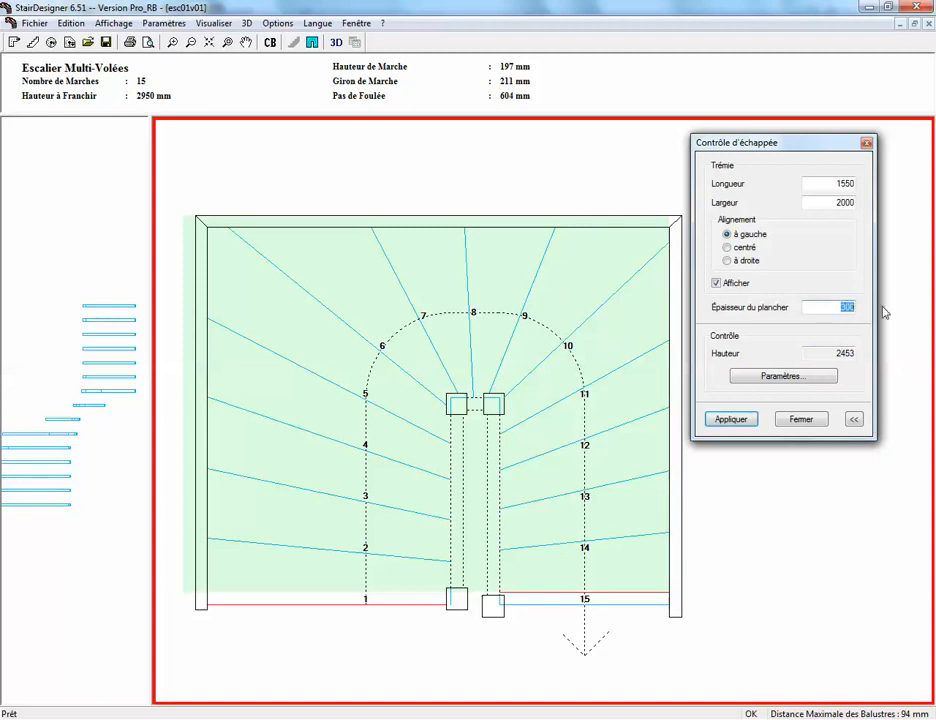
text(250)
key(Return)
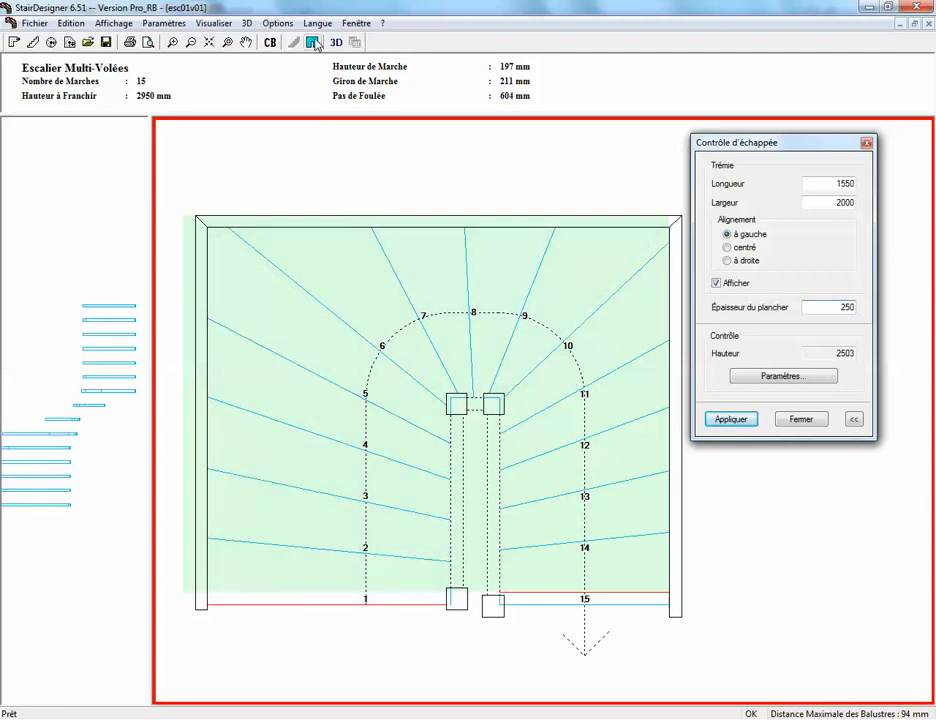
- Try a length of 1800 mm for flight 1 and recalculate the staircase
double_click(381, 229)
drag(342, 206, 137, 118)
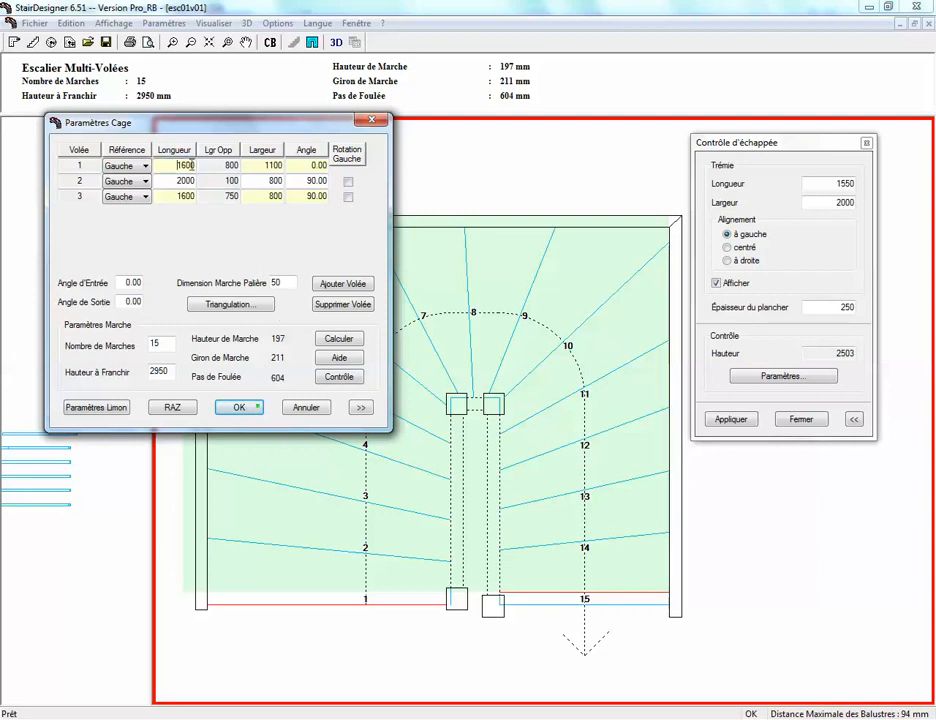
click(183, 165)
text(1800)
click(338, 340)
click(231, 411)
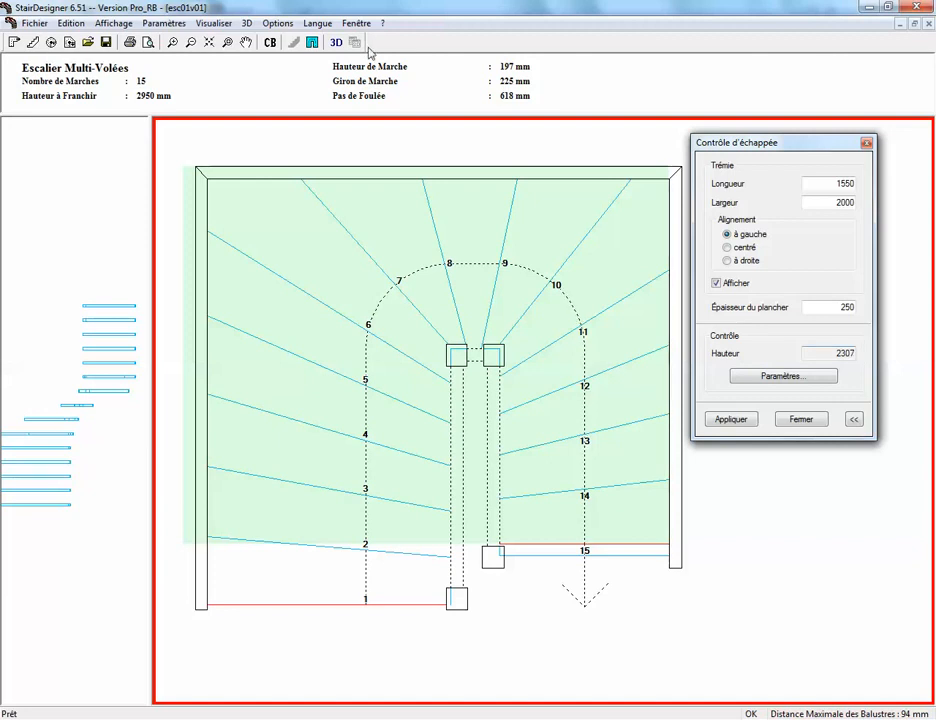
- Set the length of flight 1 to 2200 mm and recalculate the step parameters
click(313, 43)
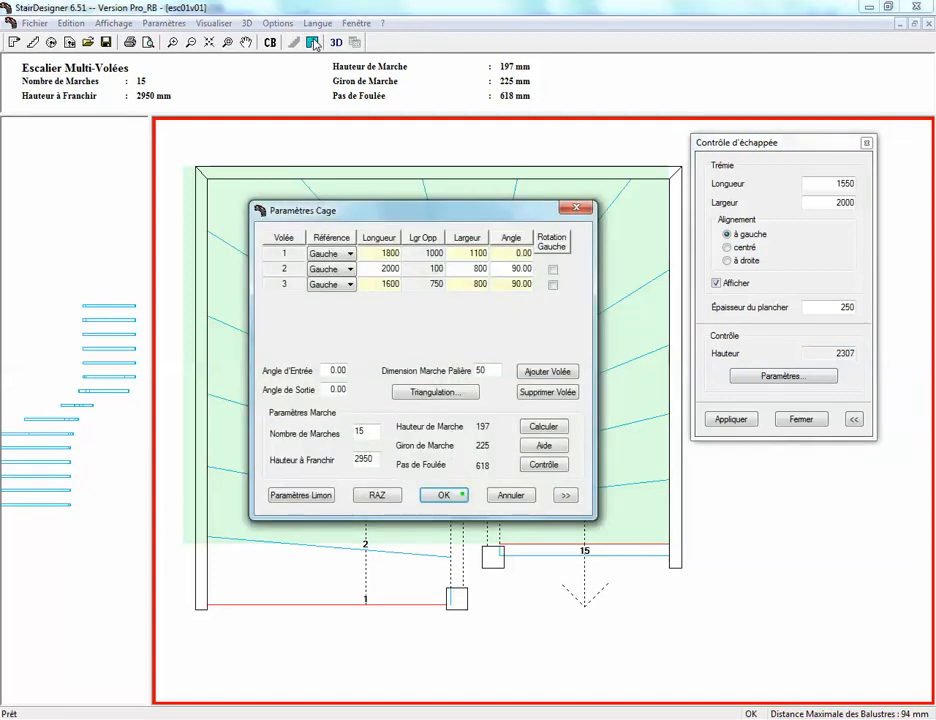
double_click(381, 254)
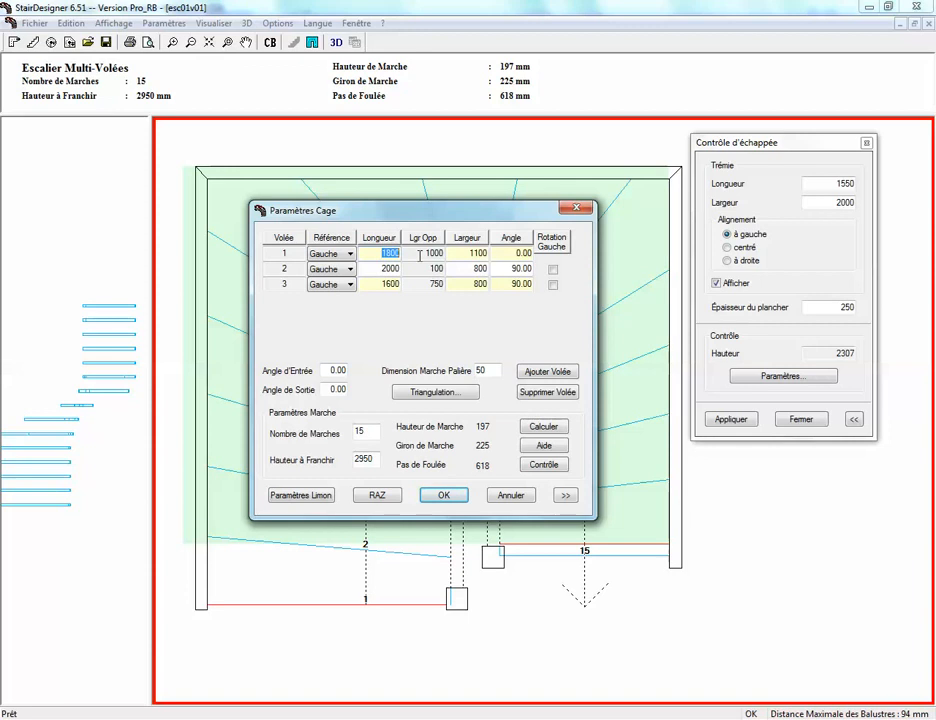
text(2200)
click(544, 427)
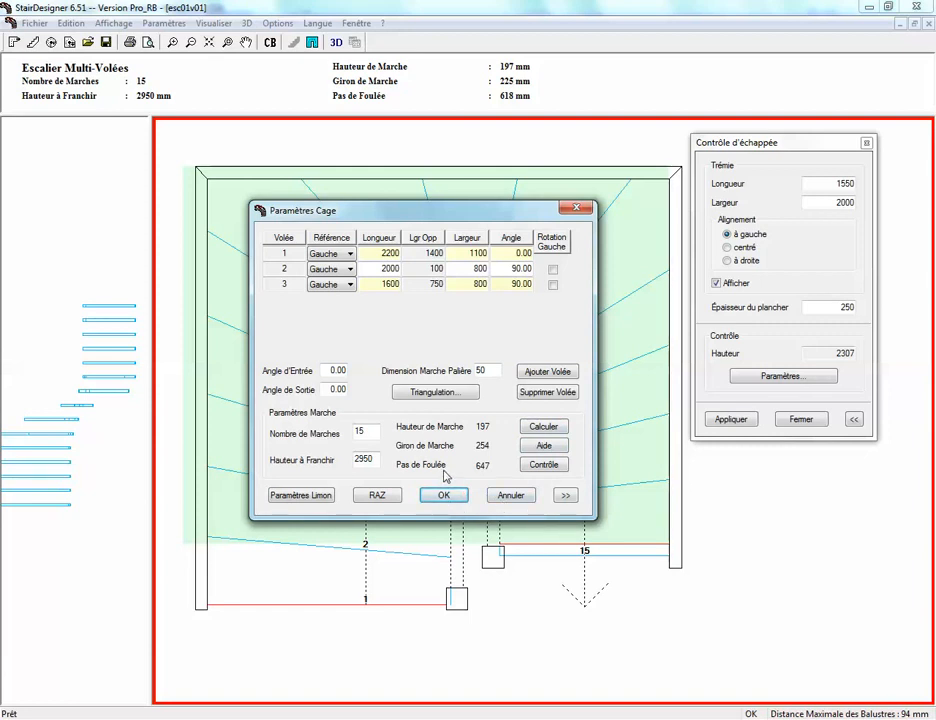
- Set the number of steps to 16, recalculate and verify the parameters, and apply them to the staircase
double_click(363, 431)
text(14)
key(BackSpace)
text(6)
click(545, 427)
click(548, 465)
click(446, 496)
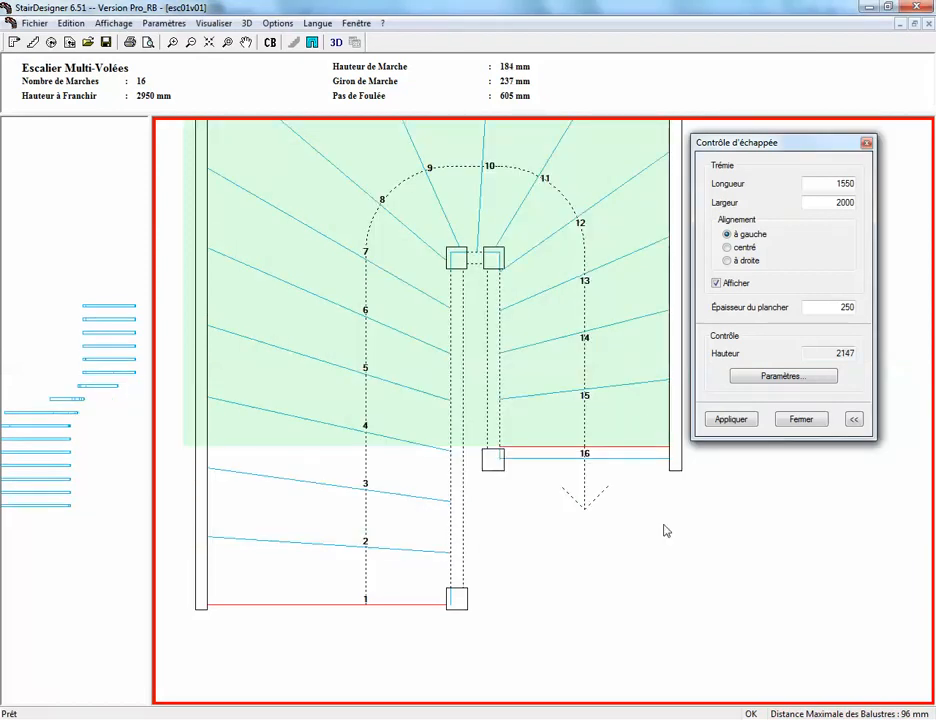
- Try a length of 2600 mm for flight 1, recalculate the step parameters and apply them to the staircase
middle_drag(691, 541, 623, 590)
scroll(697, 605, down, 1)
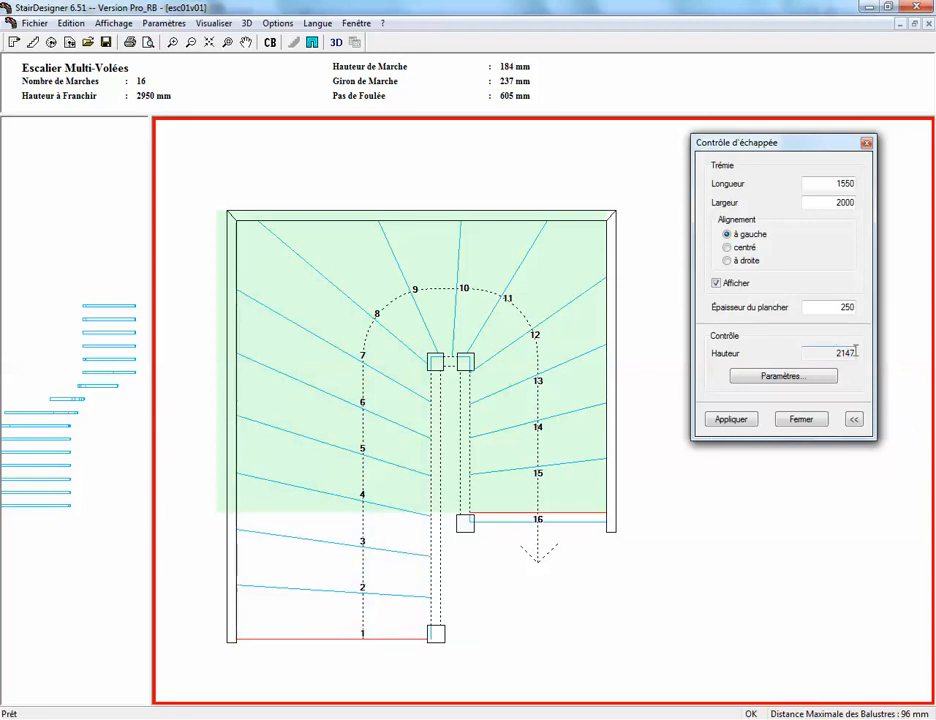
click(314, 44)
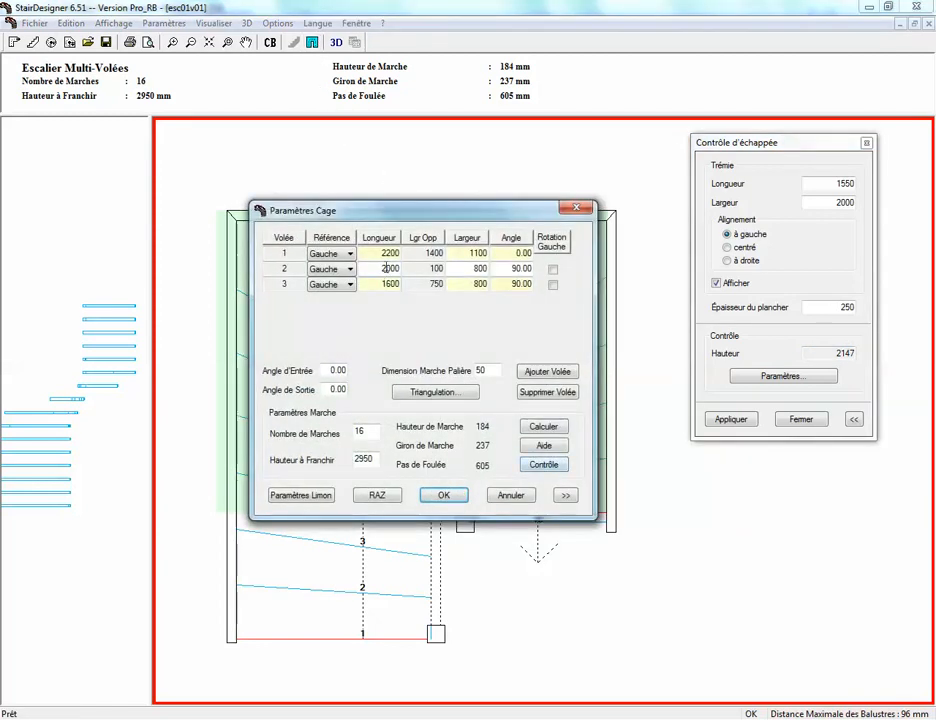
click(390, 253)
text(26)
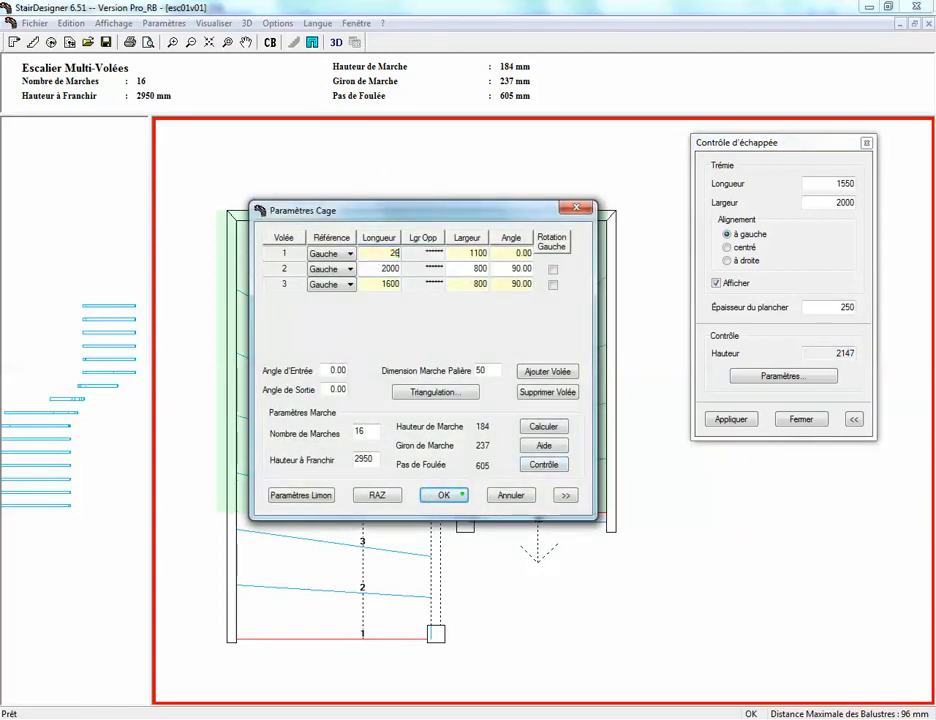
text(00)
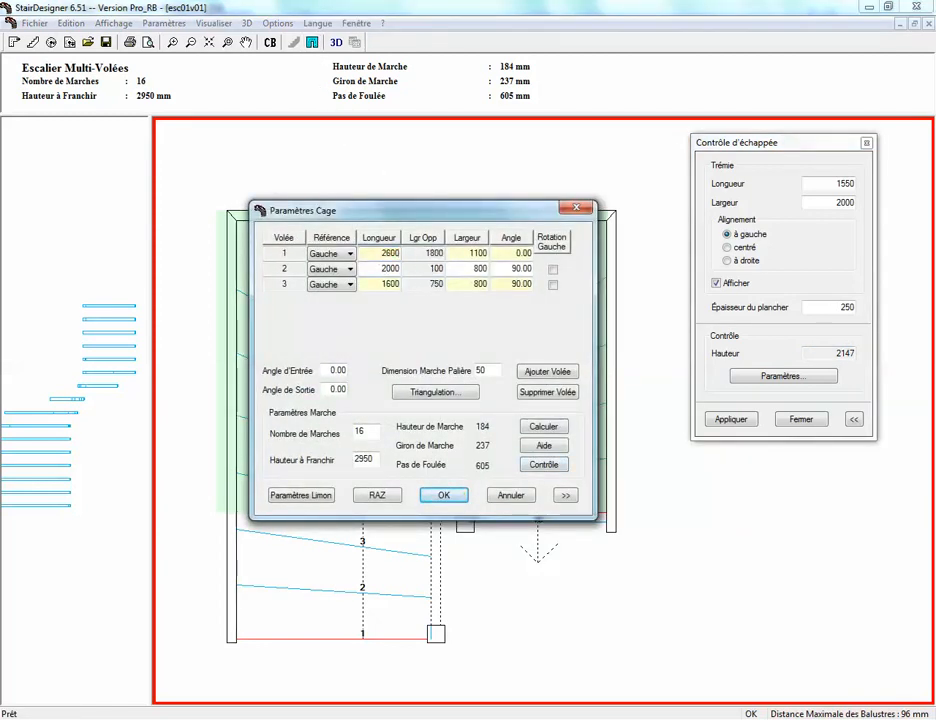
click(549, 429)
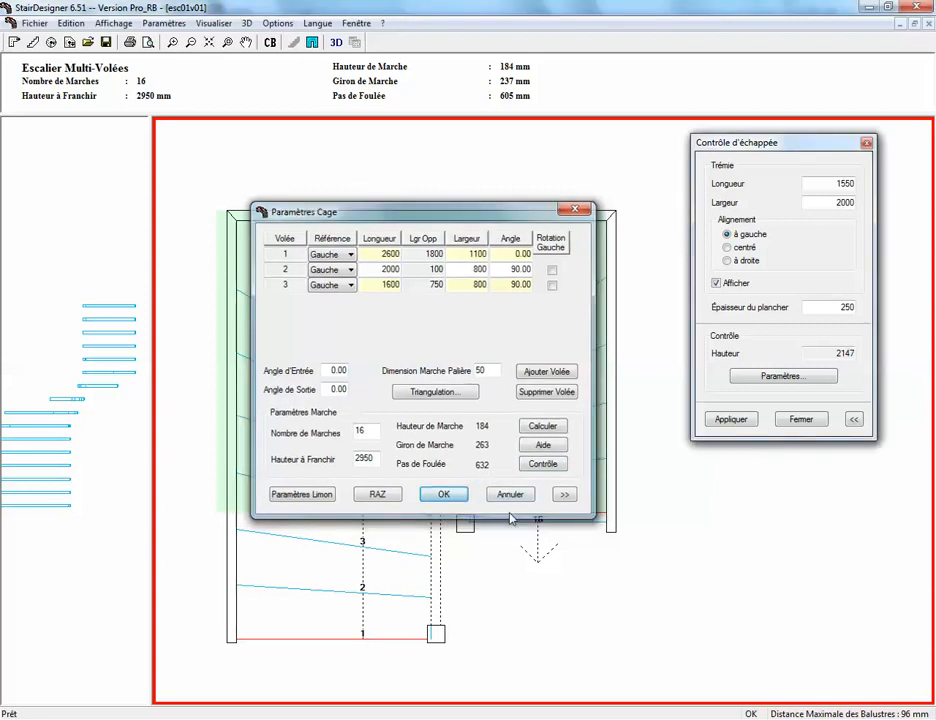
key(Return)
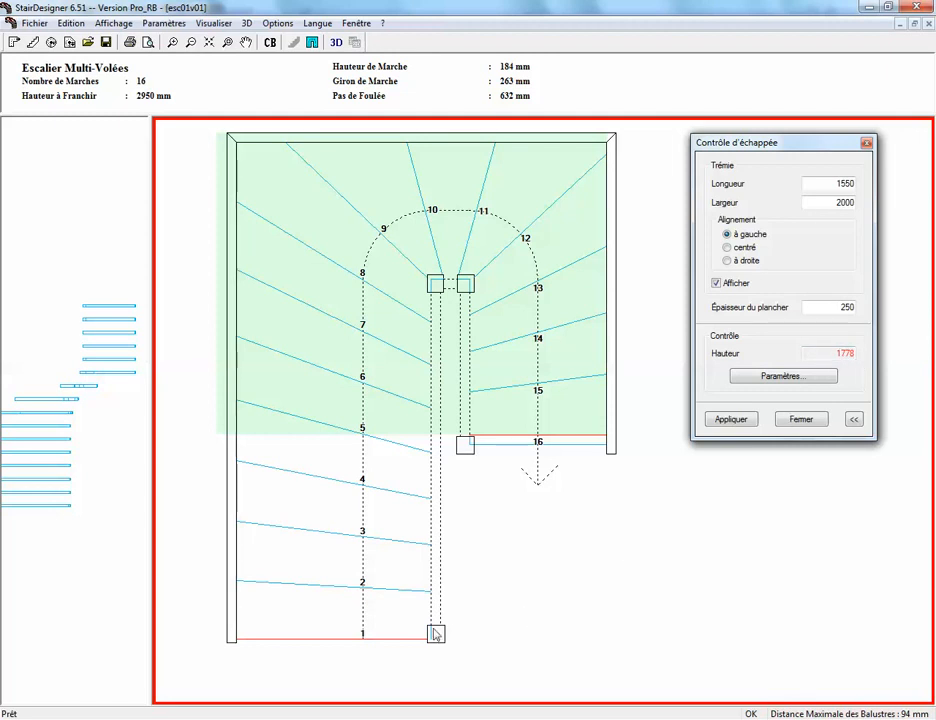
- Set the length of flight 1 to 2400 mm and apply it to the staircase
click(312, 43)
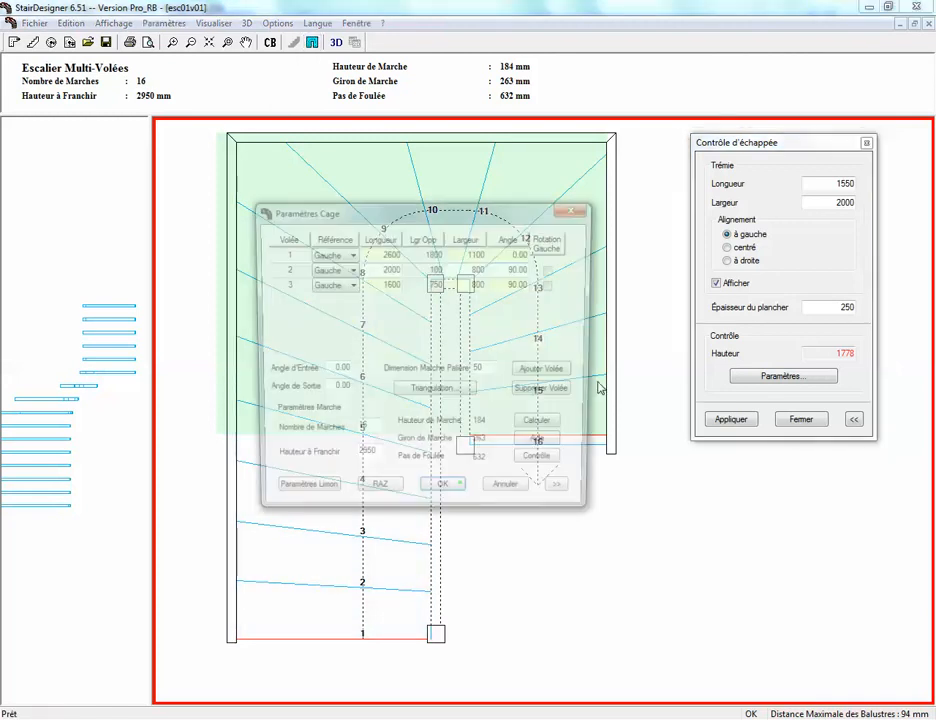
double_click(392, 253)
text(2400)
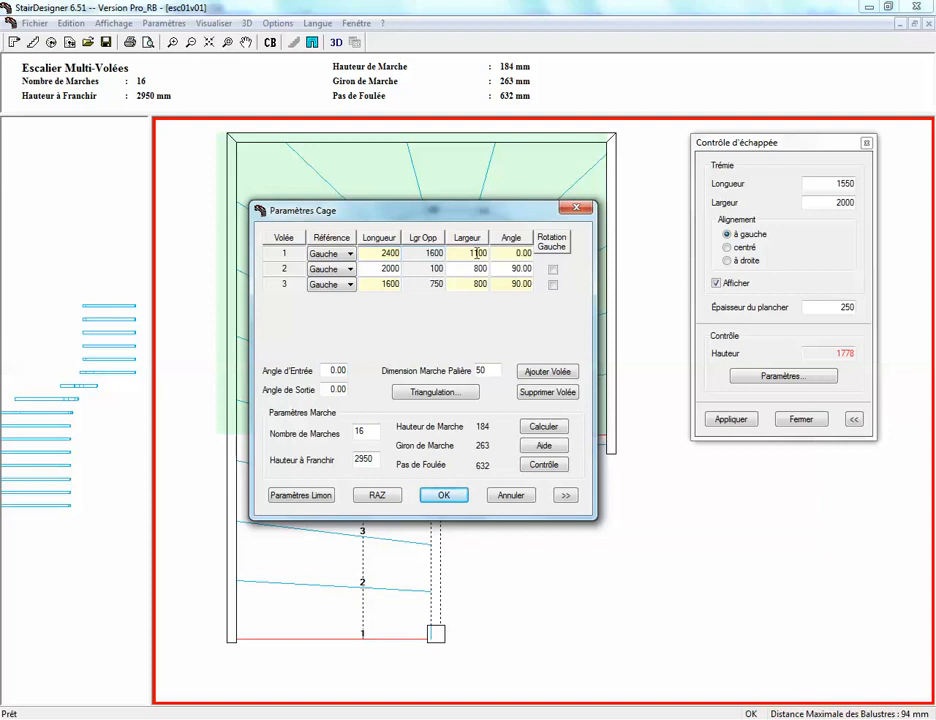
click(443, 495)
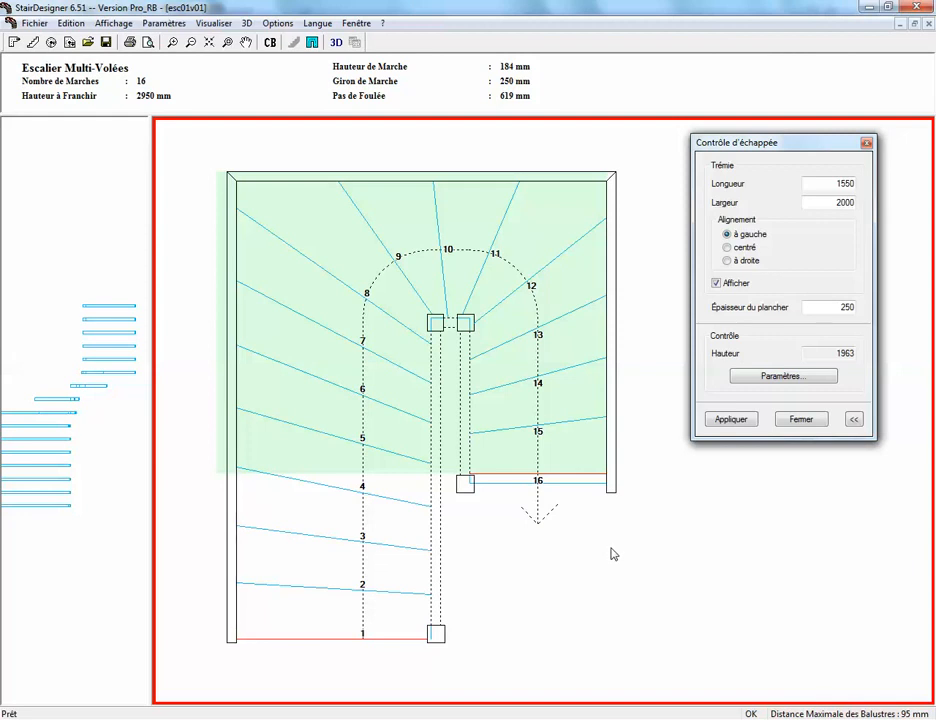
click(317, 46)
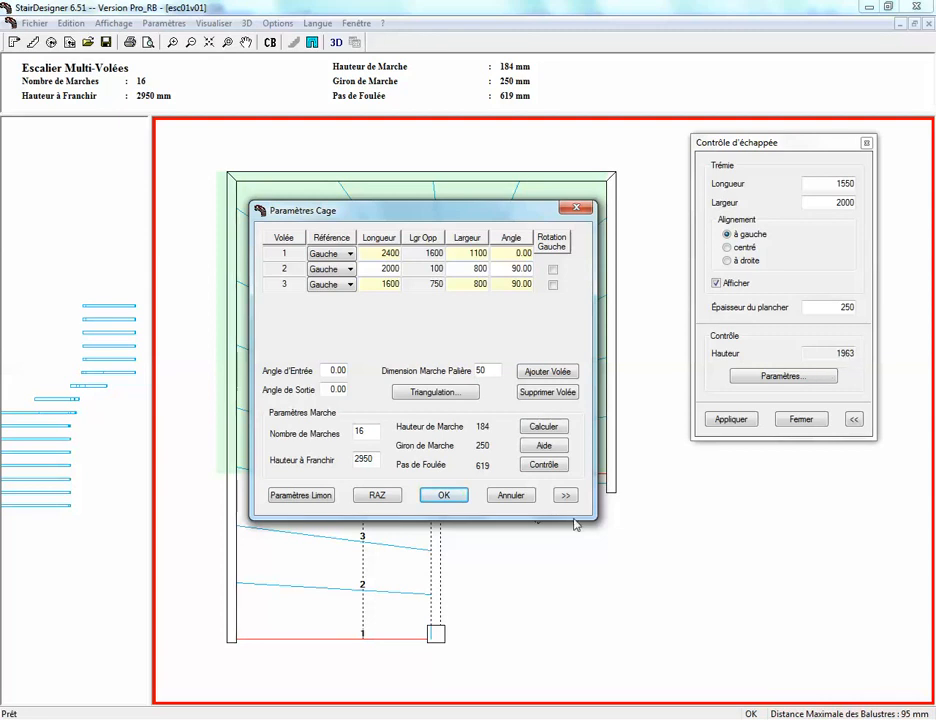
click(510, 497)
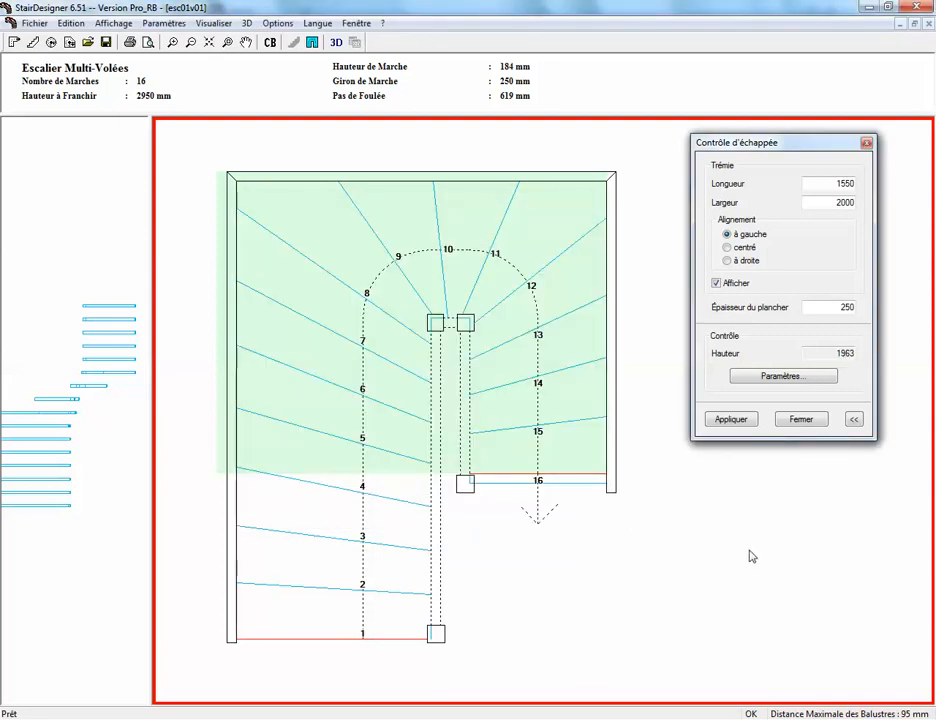
- Show the staircase in 3D and rotate the model to examine the flights and railings
click(337, 43)
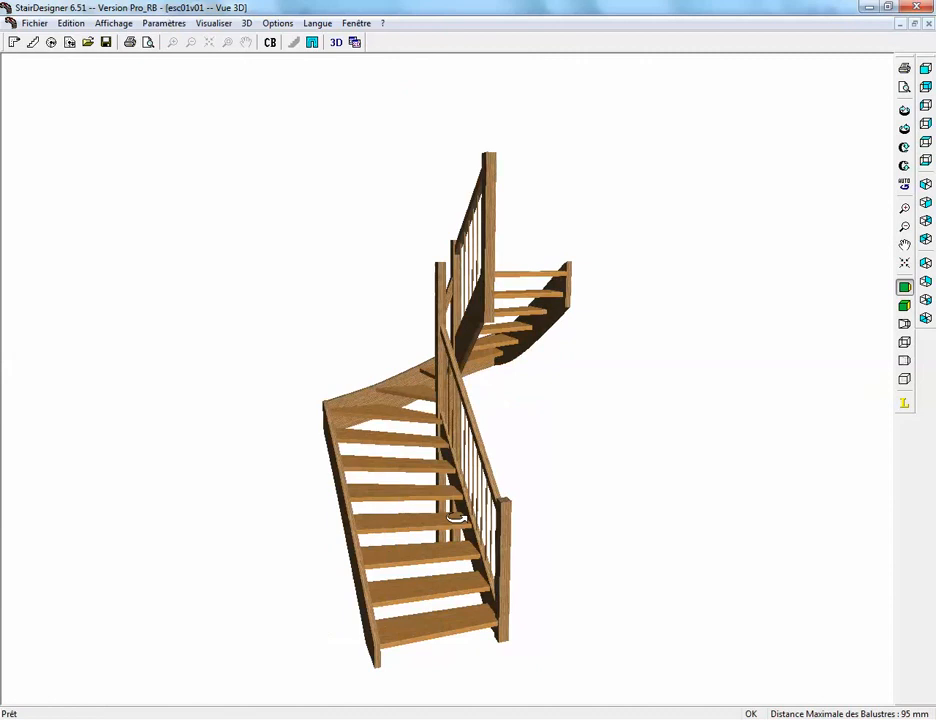
drag(456, 517, 497, 538)
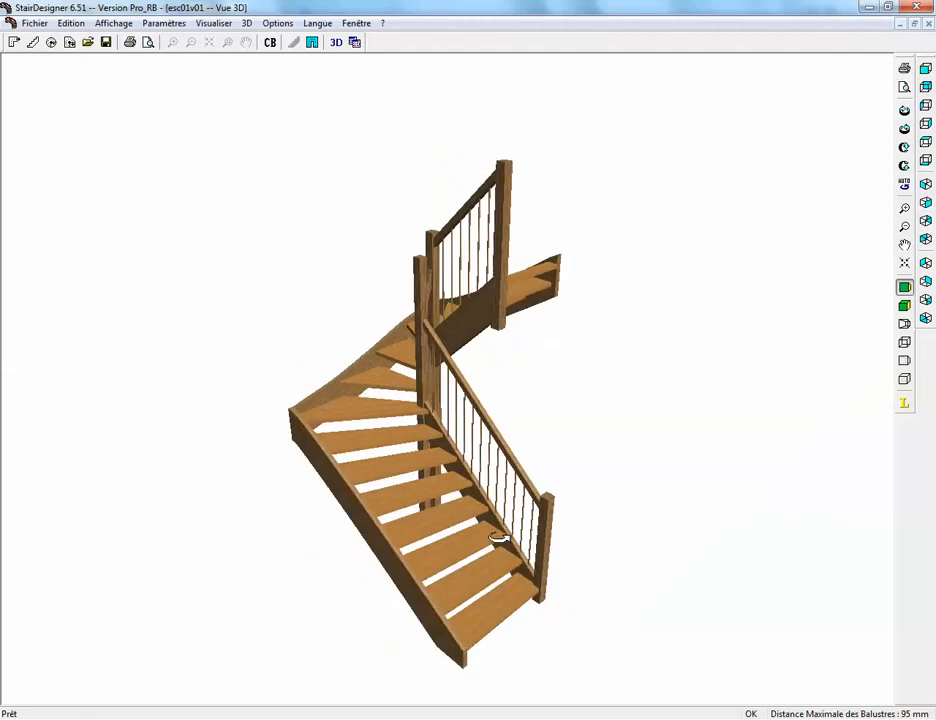